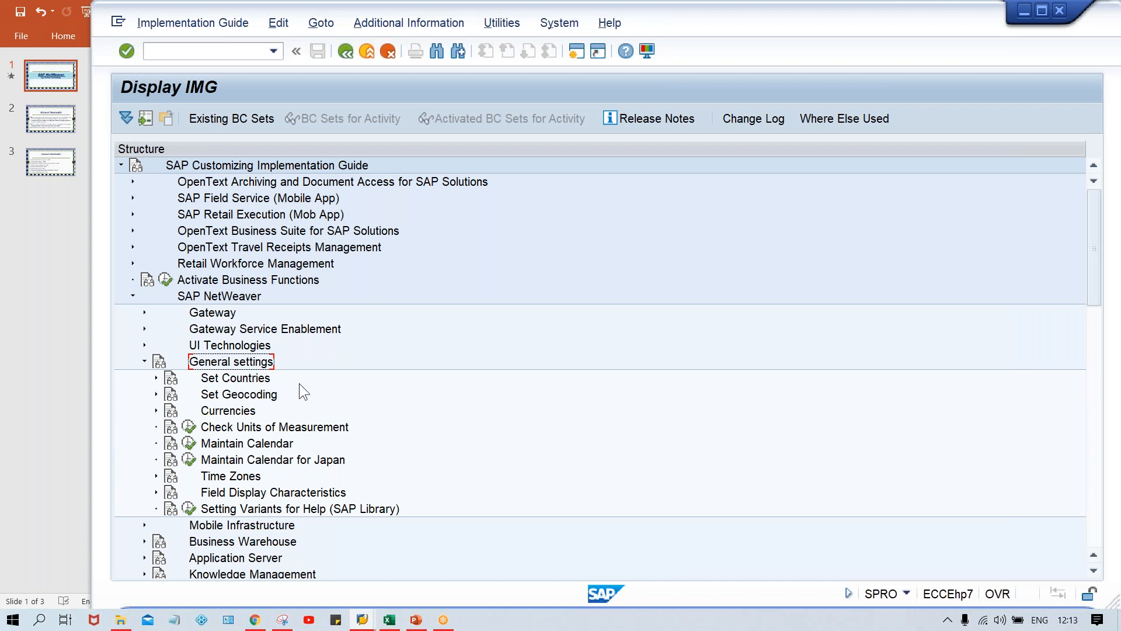
Step: Open the Set Decimal Places for Currencies activity under General settings, Currencies, accepting the cross-client and decimal-change warnings
left_click(240, 413)
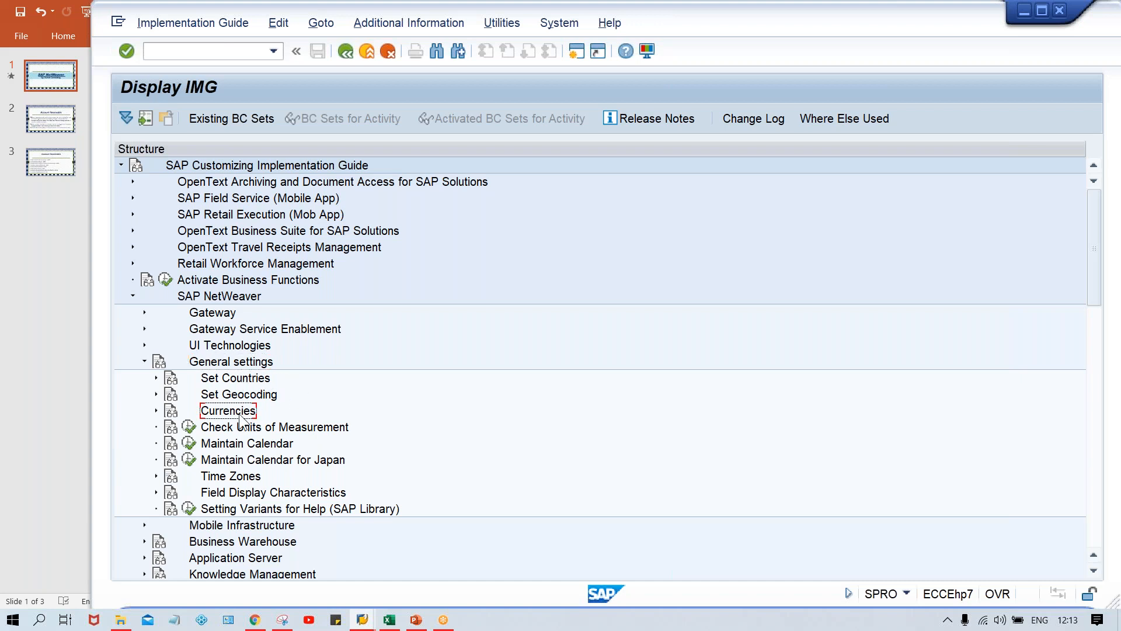
double_click(240, 412)
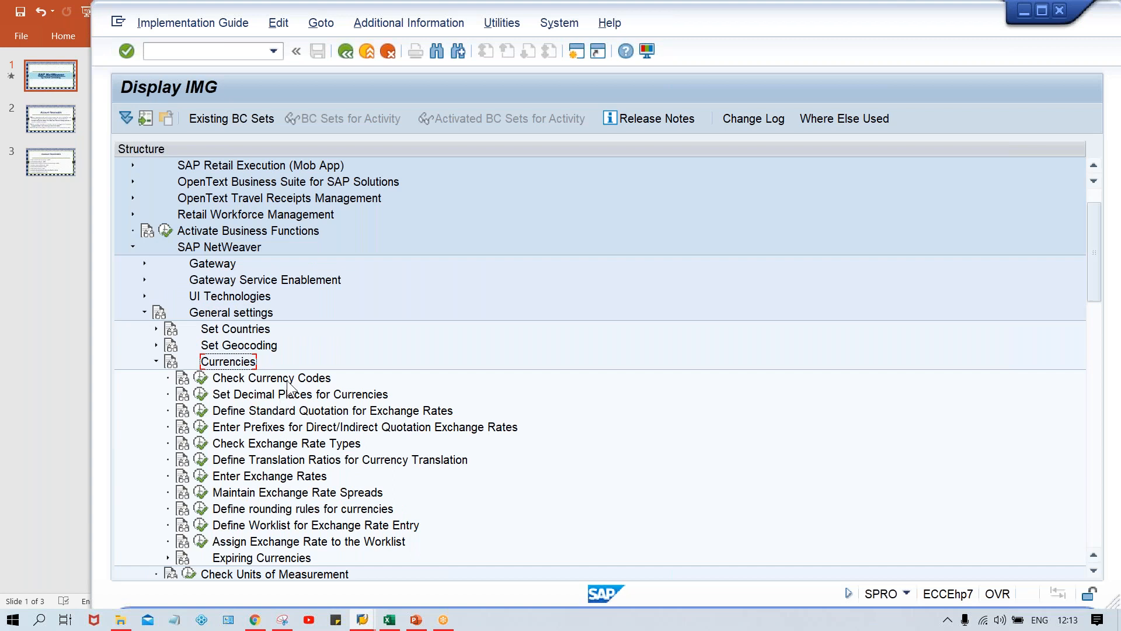
left_click(289, 380)
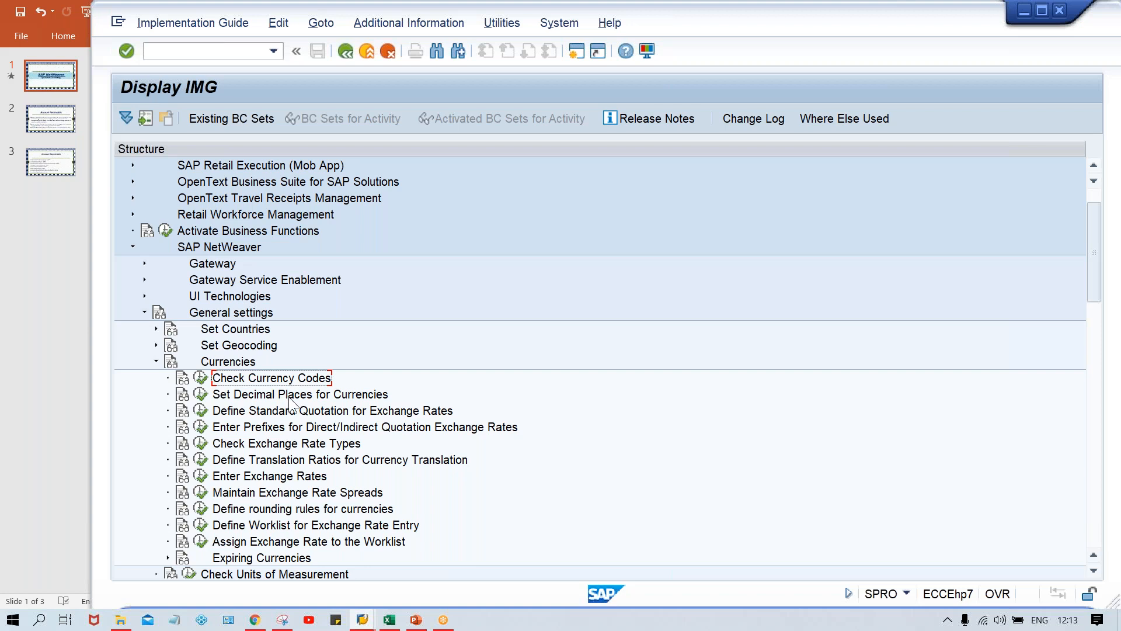
left_click(266, 400)
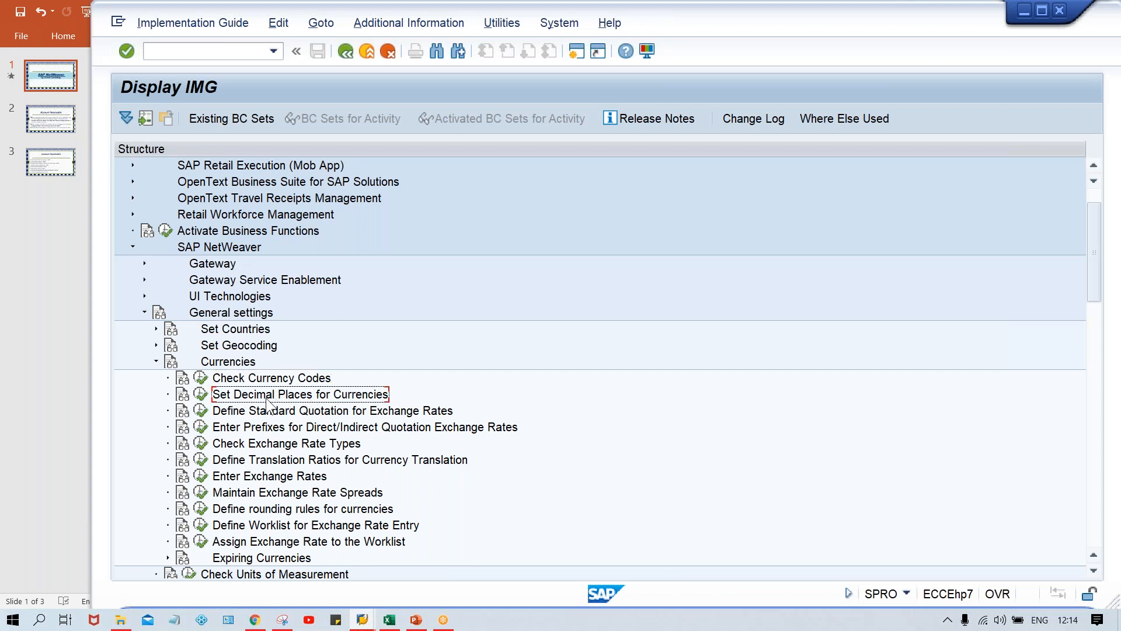
left_click(200, 395)
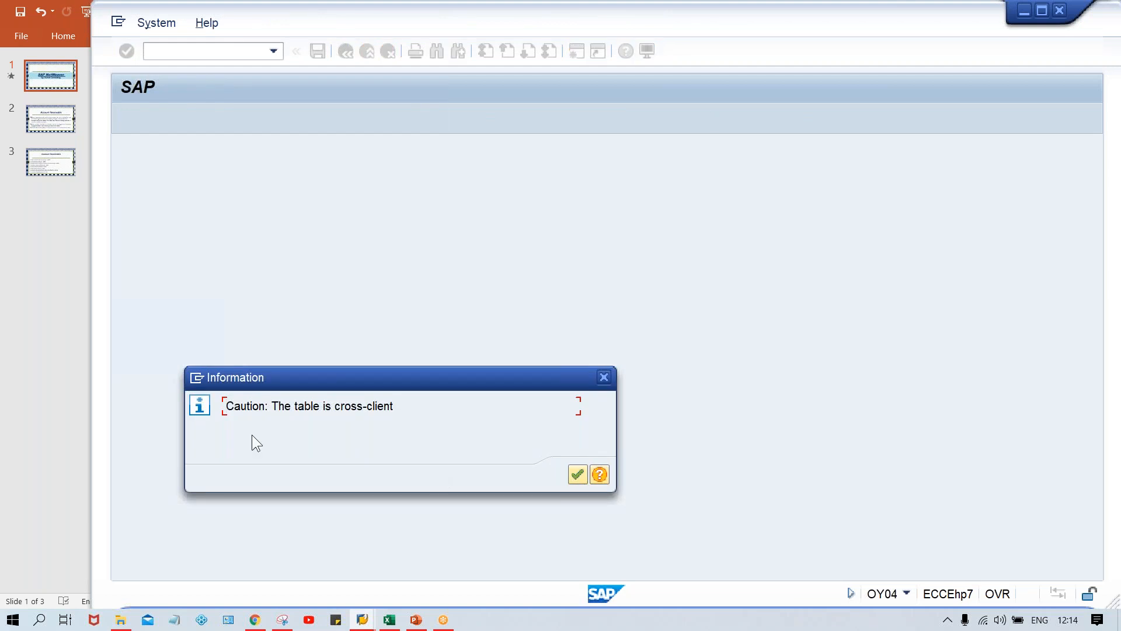
key("Return")
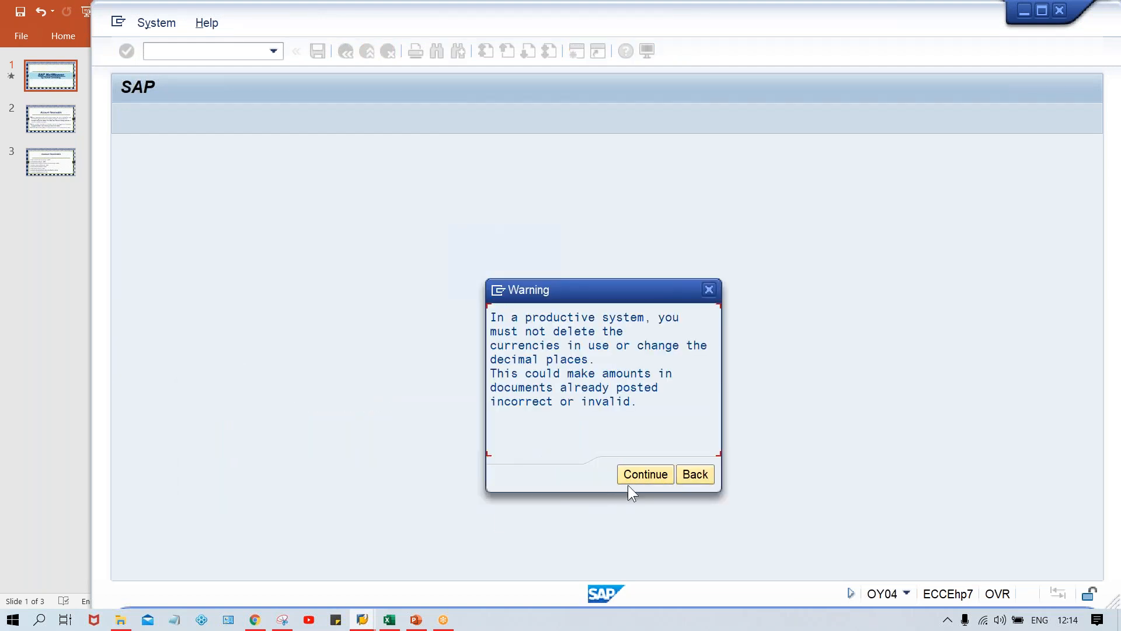
left_click(628, 479)
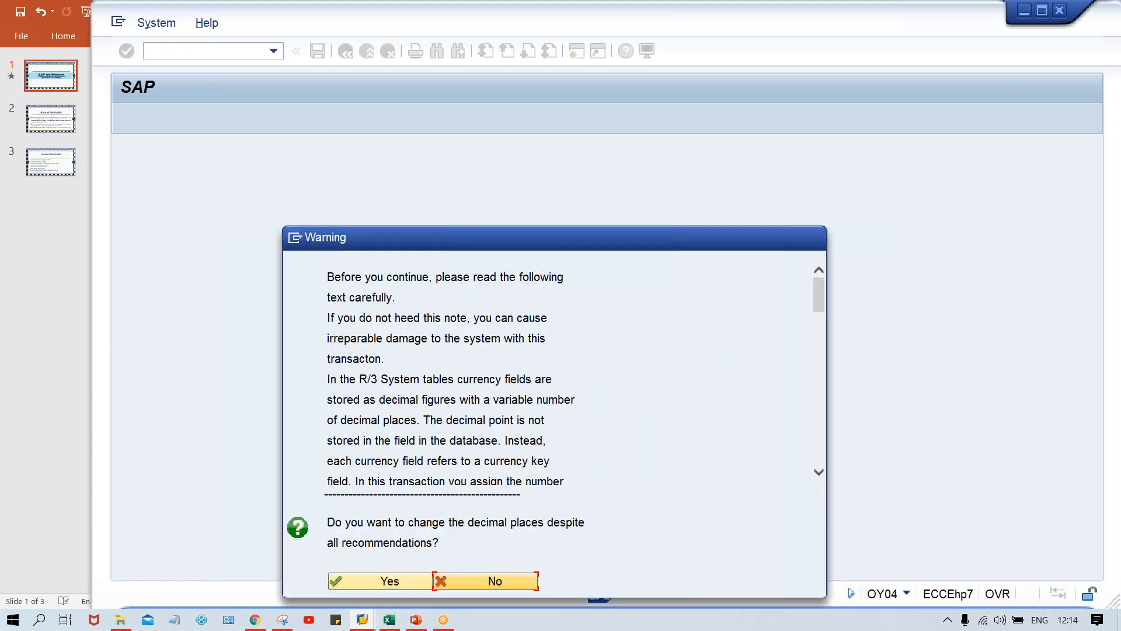
left_click(371, 584)
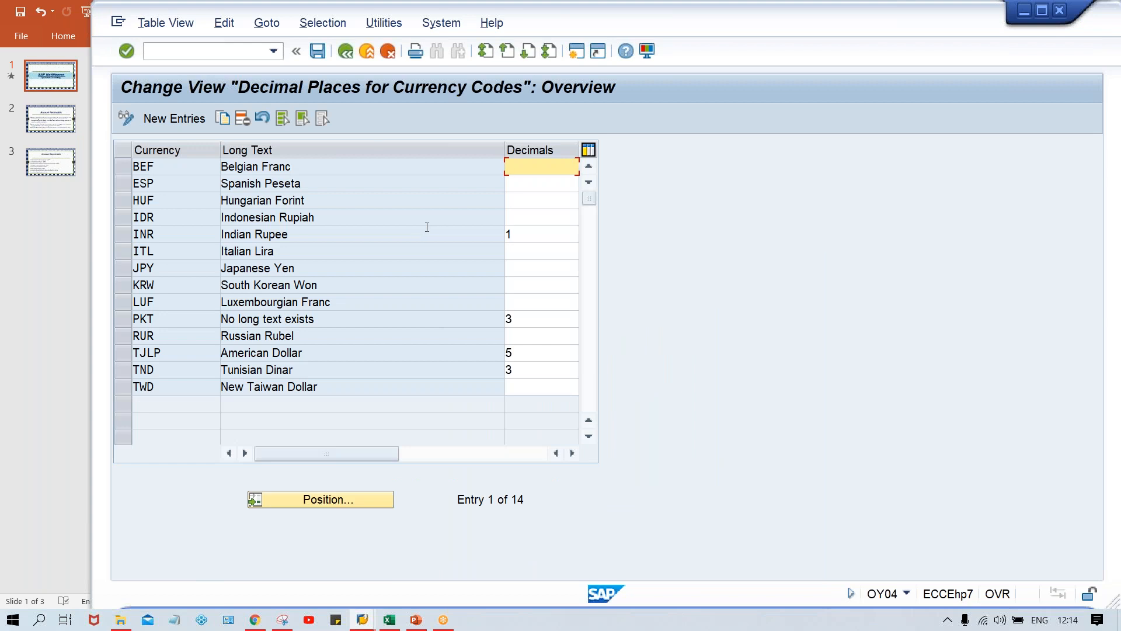
Step: Select the Indian Rupee entry's decimals value and bring up a free SAP Easy Access session
left_click(117, 236)
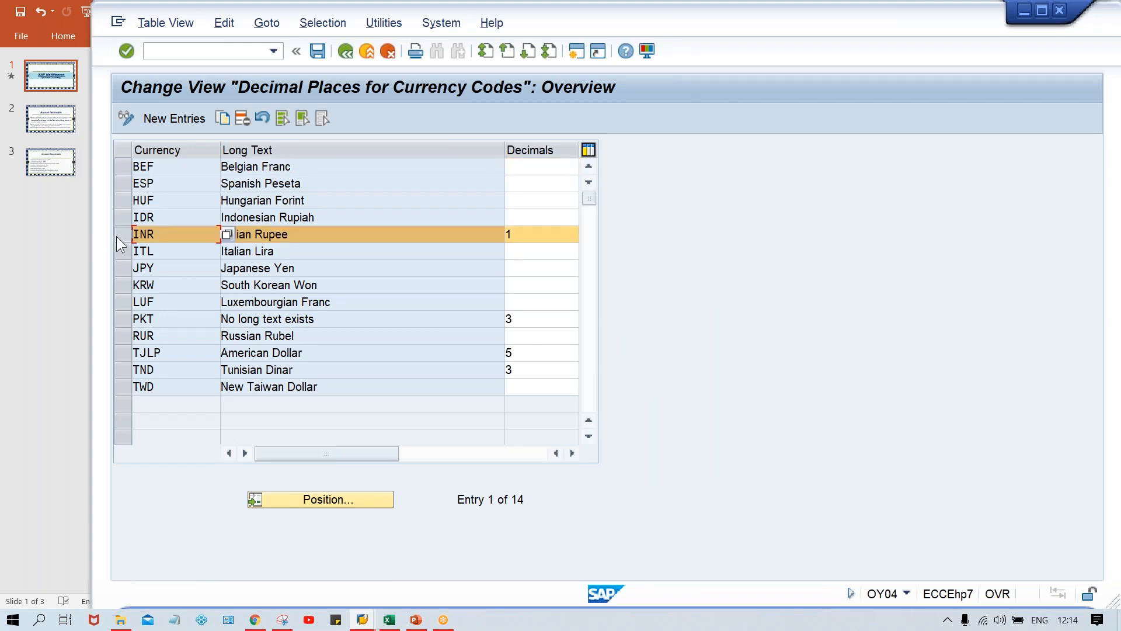
left_click(534, 239)
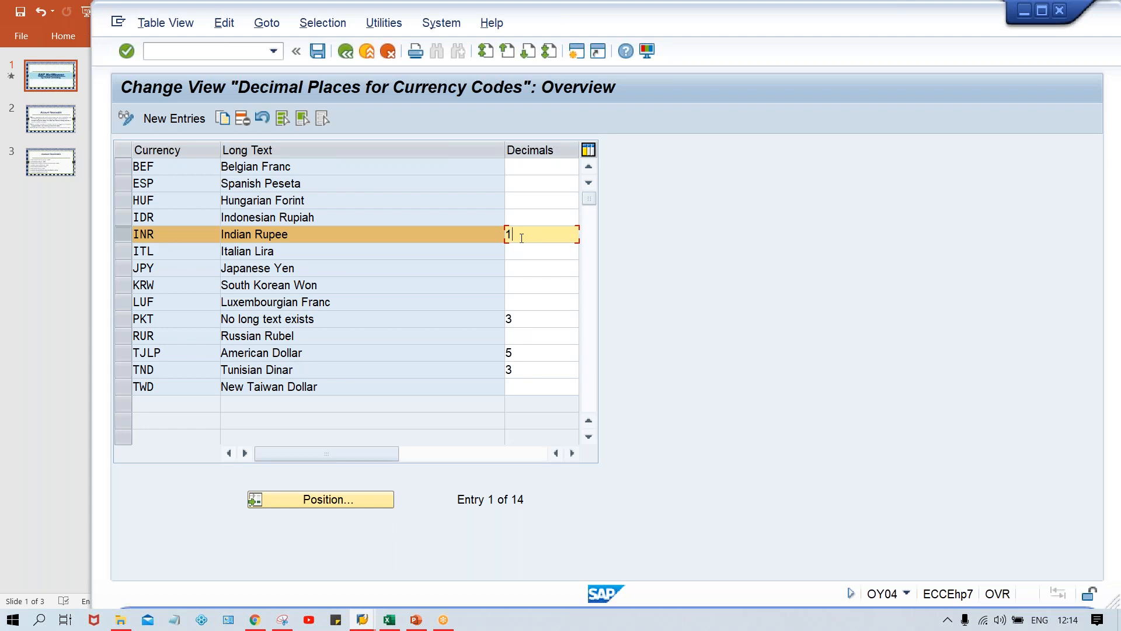
left_click(362, 619)
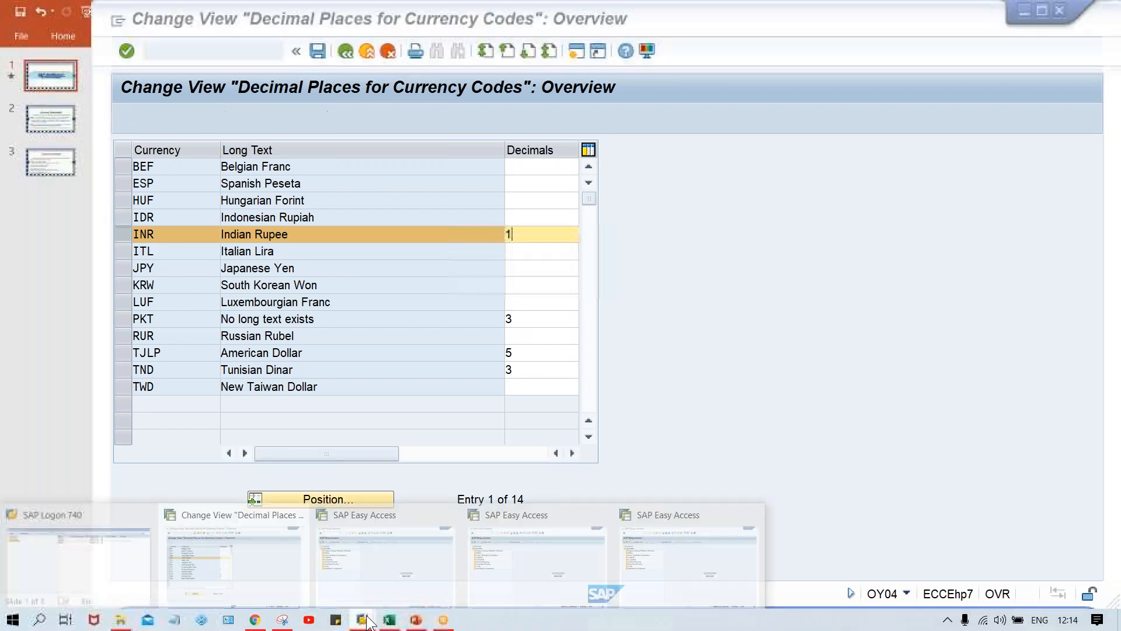
left_click(338, 577)
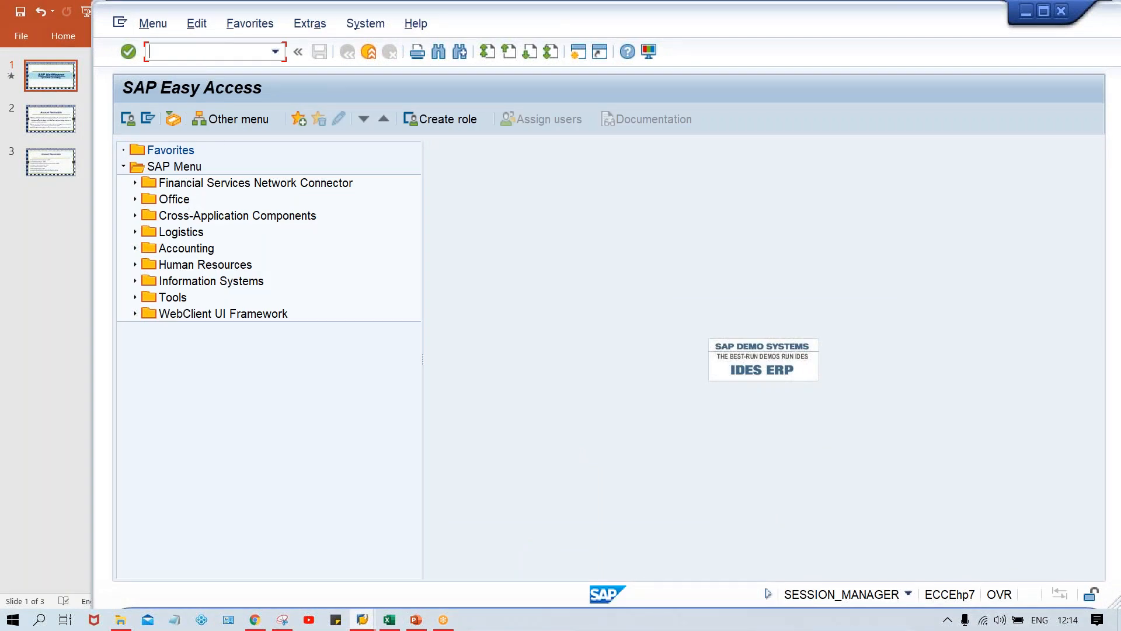
Step: Switch to the Class workbook in Excel, enter 5.25 in cell G9 of Sheet2 and shorten it to 5.2
left_click(390, 620)
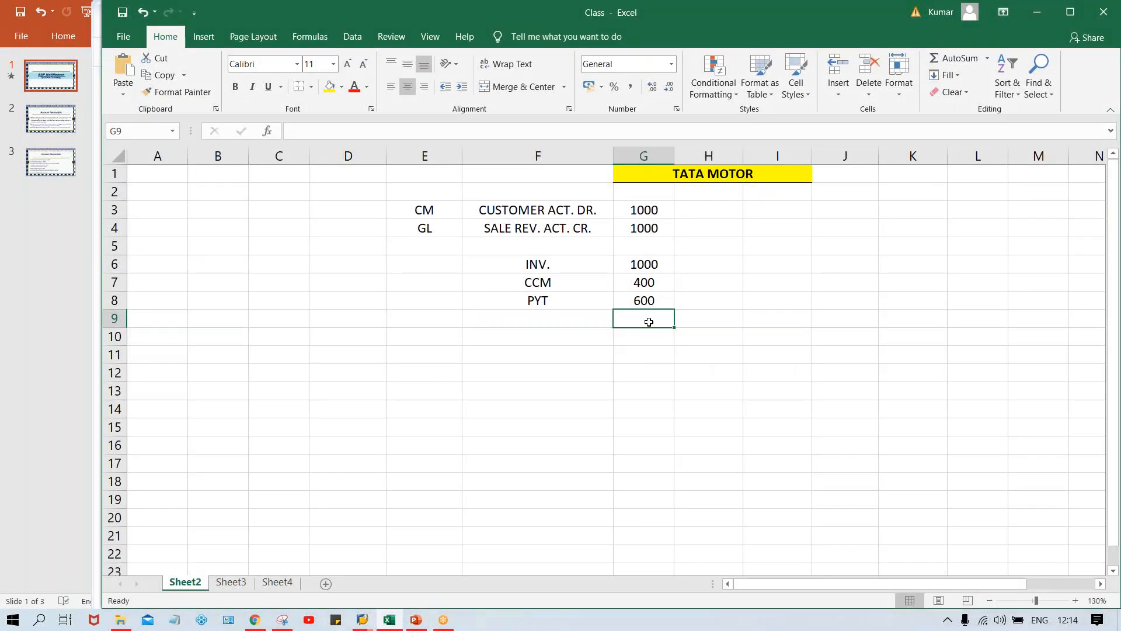
type("5.25")
key("Return")
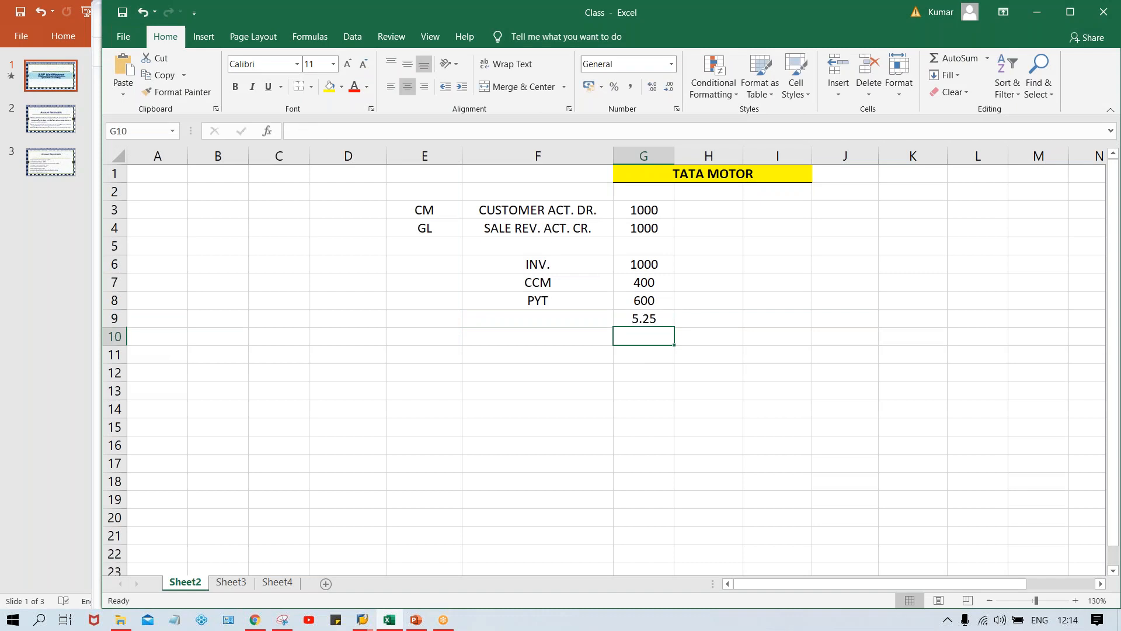
left_click(664, 318)
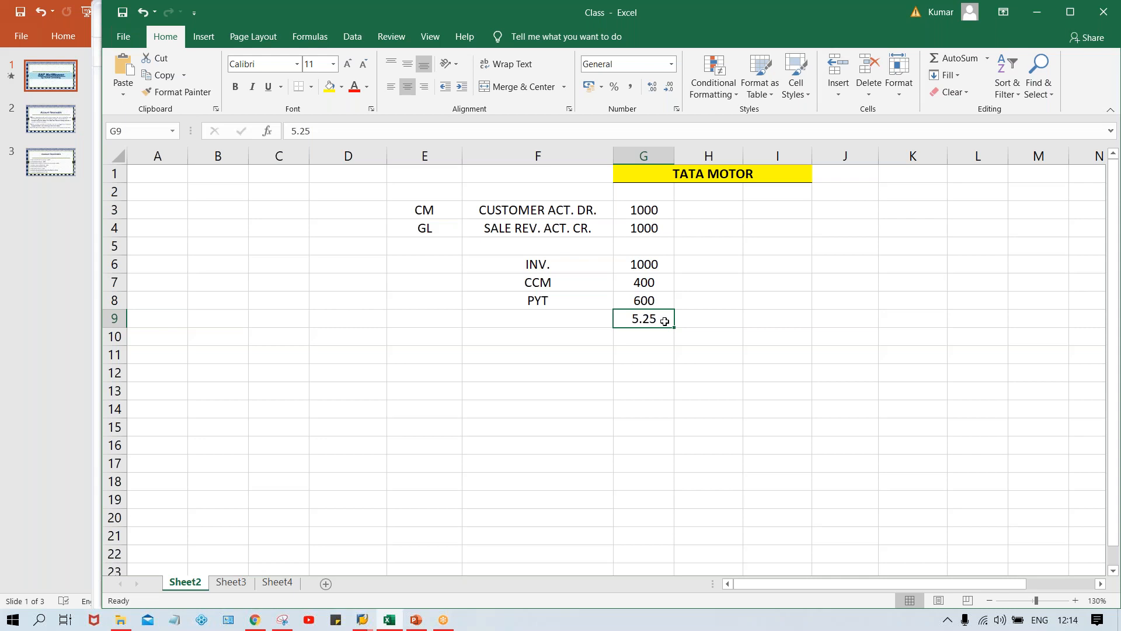
key("F2")
key("BackSpace")
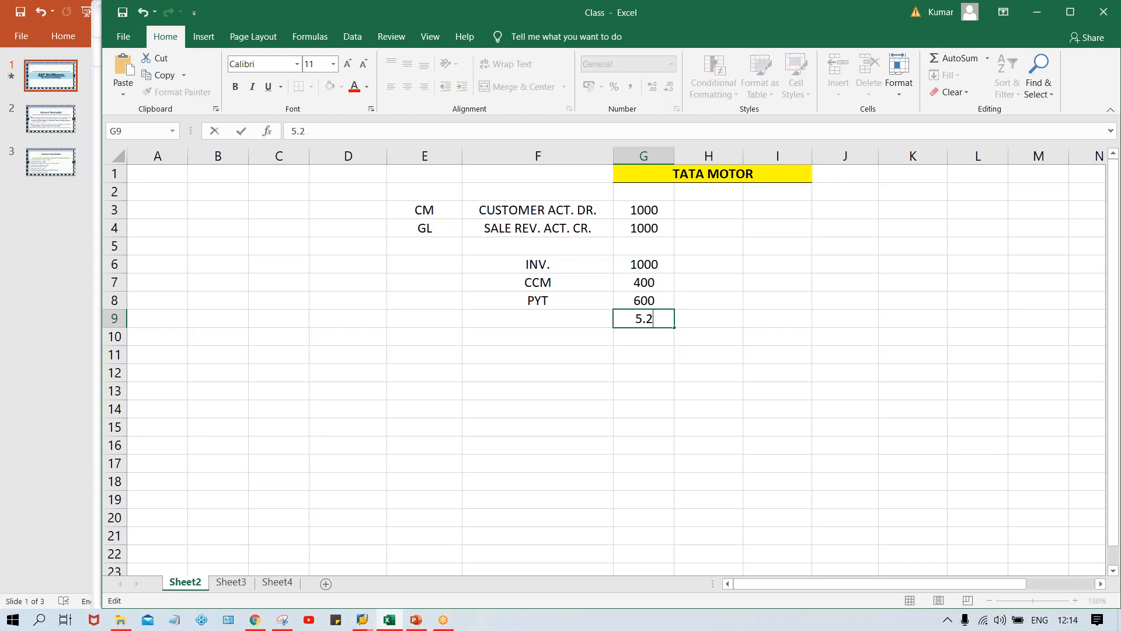
key("Return")
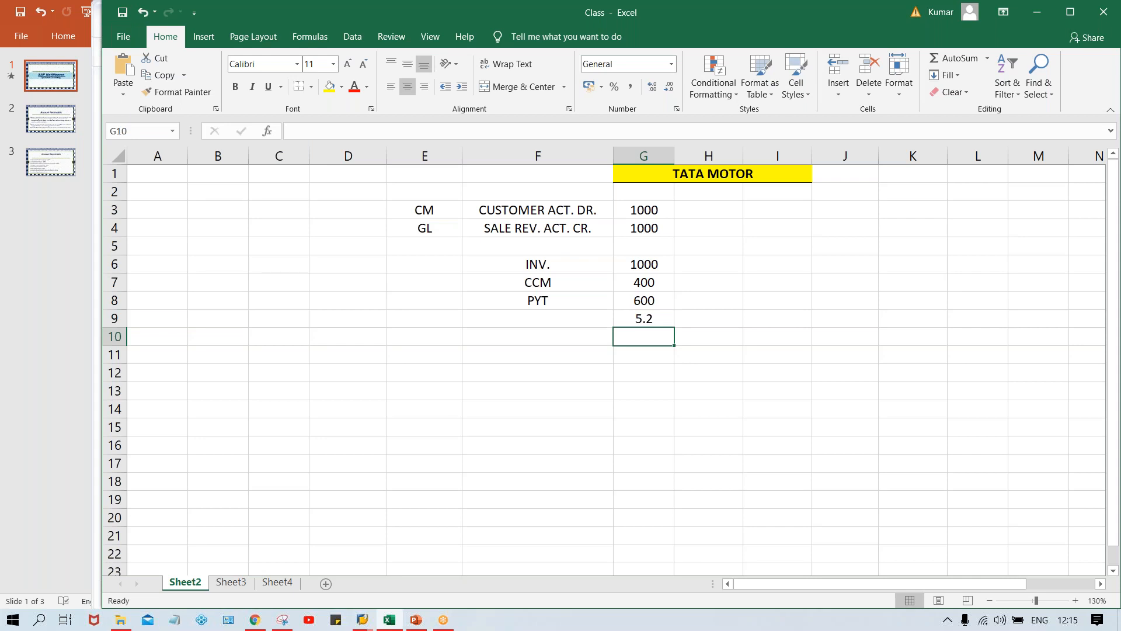
Step: Switch back to the SAP Easy Access session and run transaction FB70
key("alt+Tab")
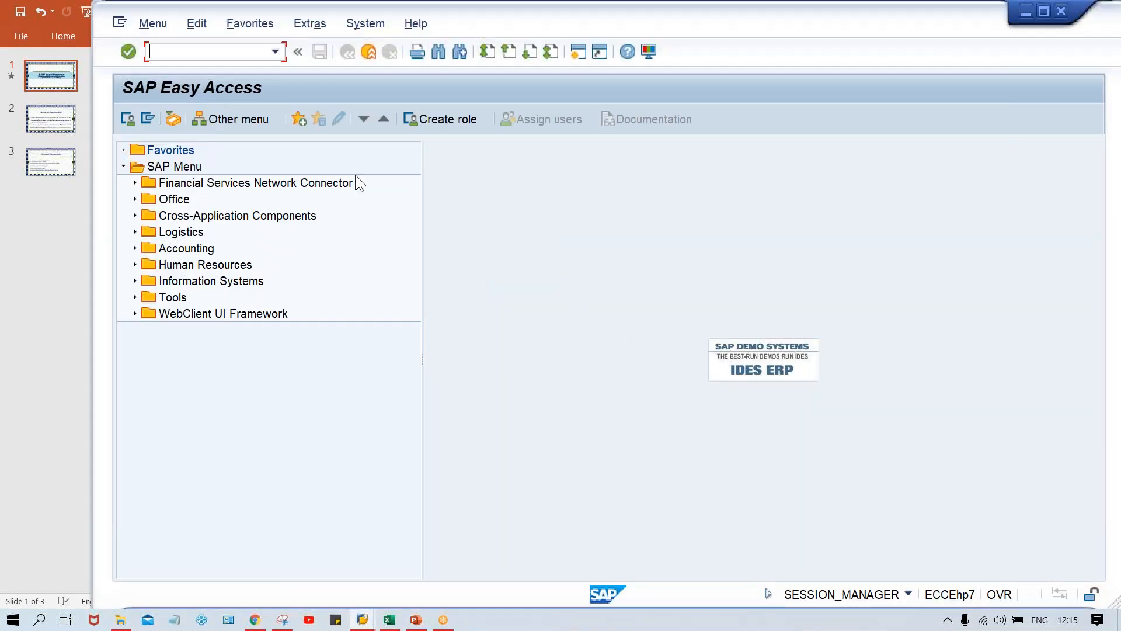
type("fb70")
key("Return")
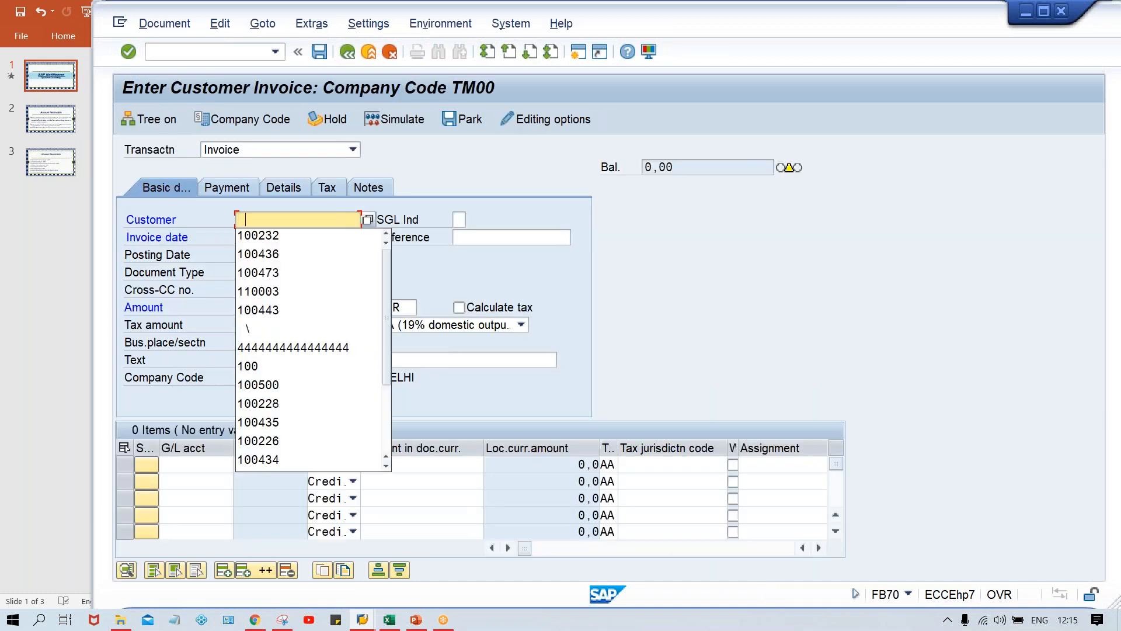
Step: Fill in the invoice with the customer number, invoice date 24.08.2020 and an amount of 1000 INR, and validate it
key("Return")
key("Tab")
key("Tab")
key("Down")
key("Return")
key("Tab")
key("Tab")
key("Tab")
key("Tab")
key("Tab")
type("1000")
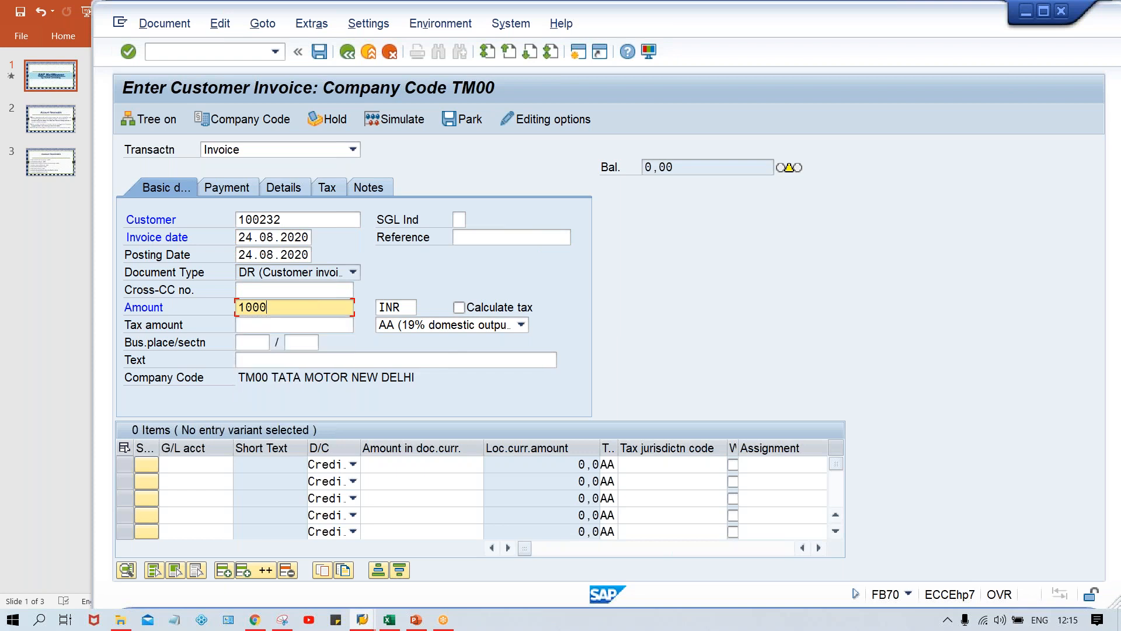
key("Return")
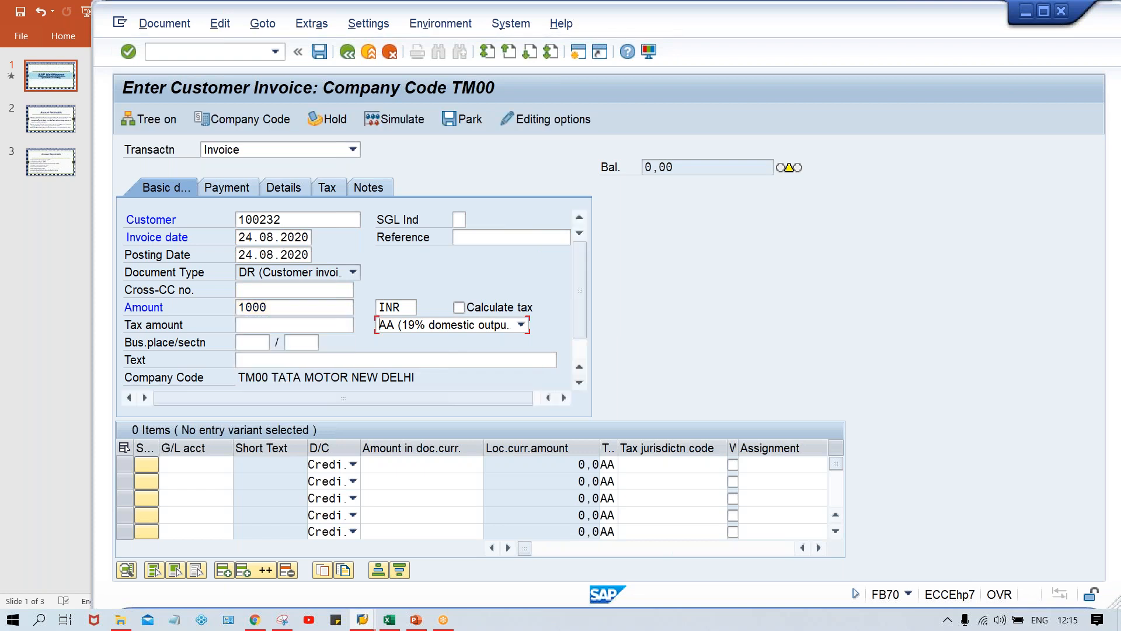
left_click(292, 311)
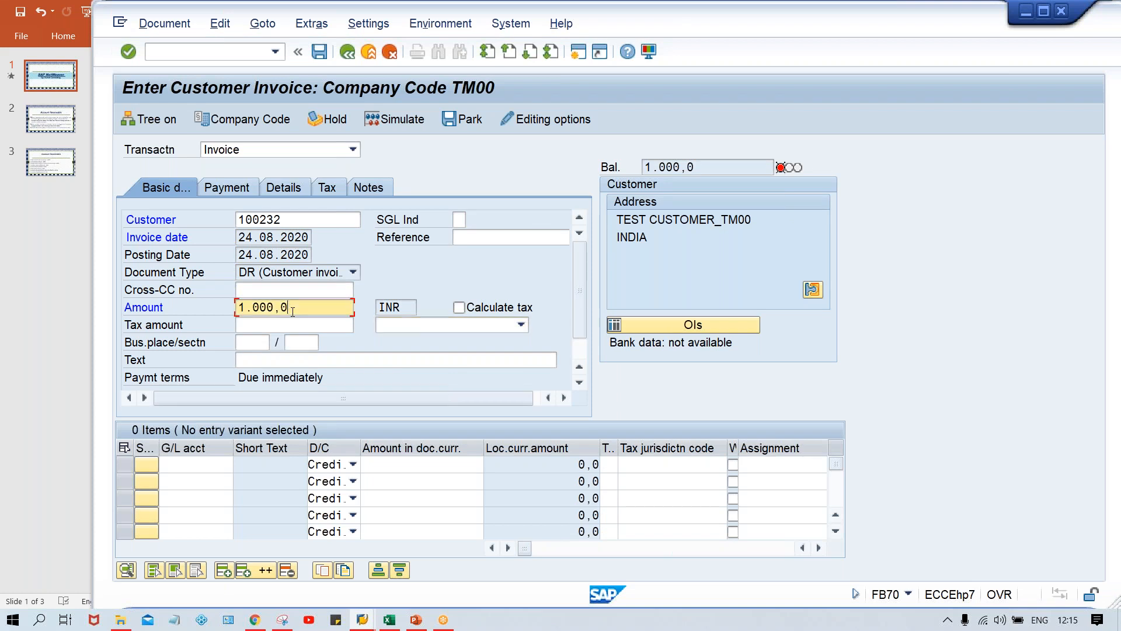
Step: Return to the currency decimal places view and try to set the Indian Rupee's decimals to 2
key("alt+Tab")
key("Tab")
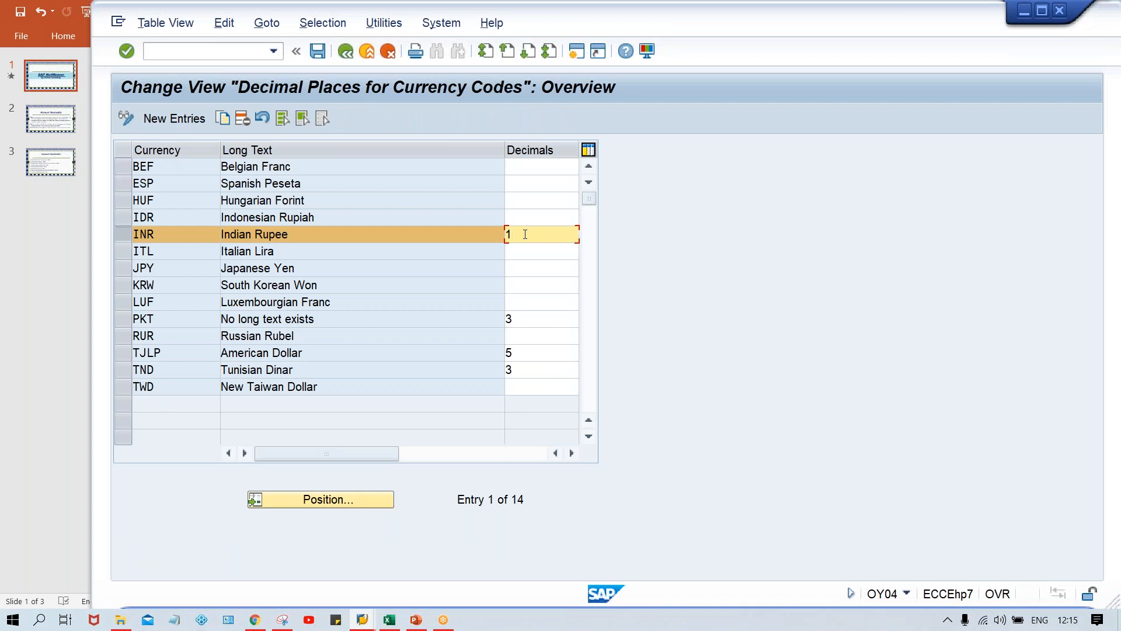
key("BackSpace")
type("2")
key("Return")
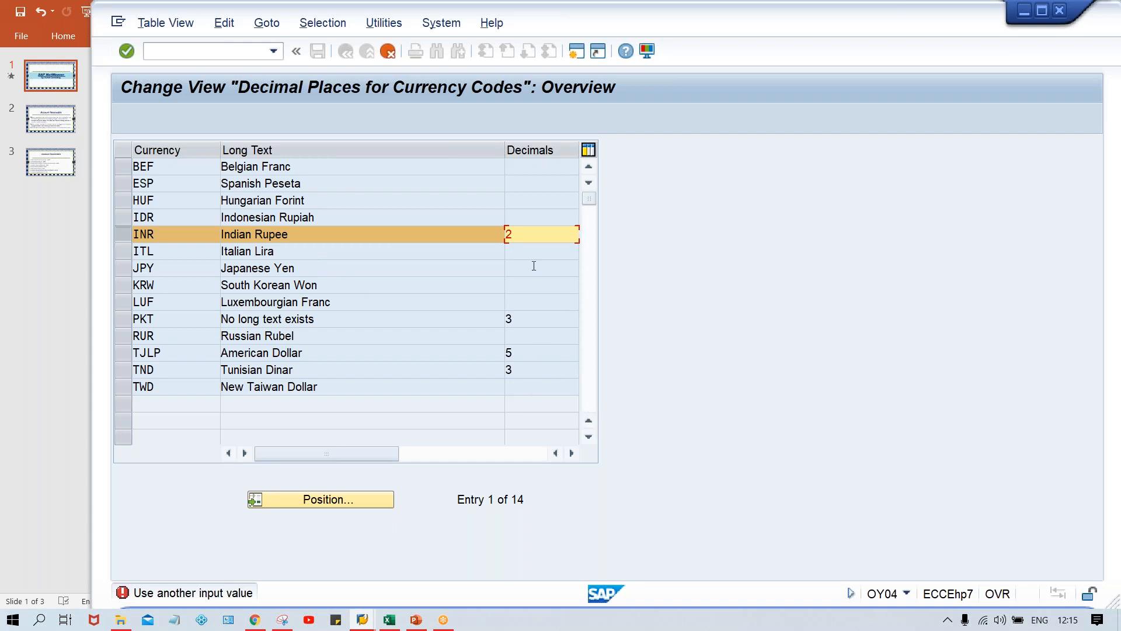
left_click(524, 246)
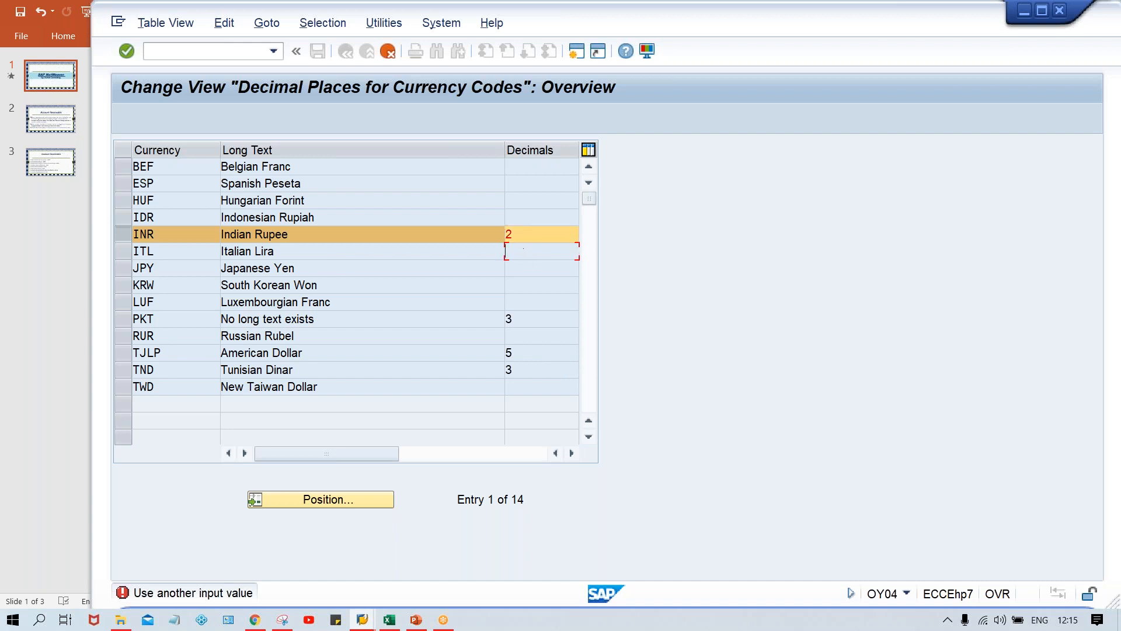
Step: Set the Indian Rupee's decimals to 4 and save the table
left_click(519, 232)
key("BackSpace")
type("4")
key("Return")
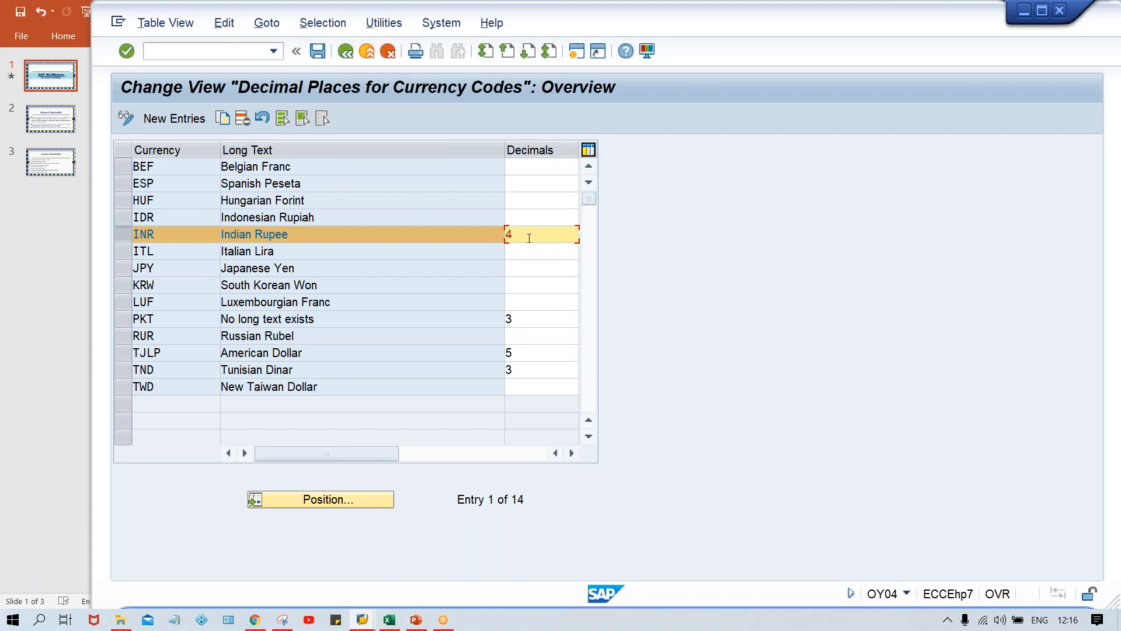
key("ctrl+s")
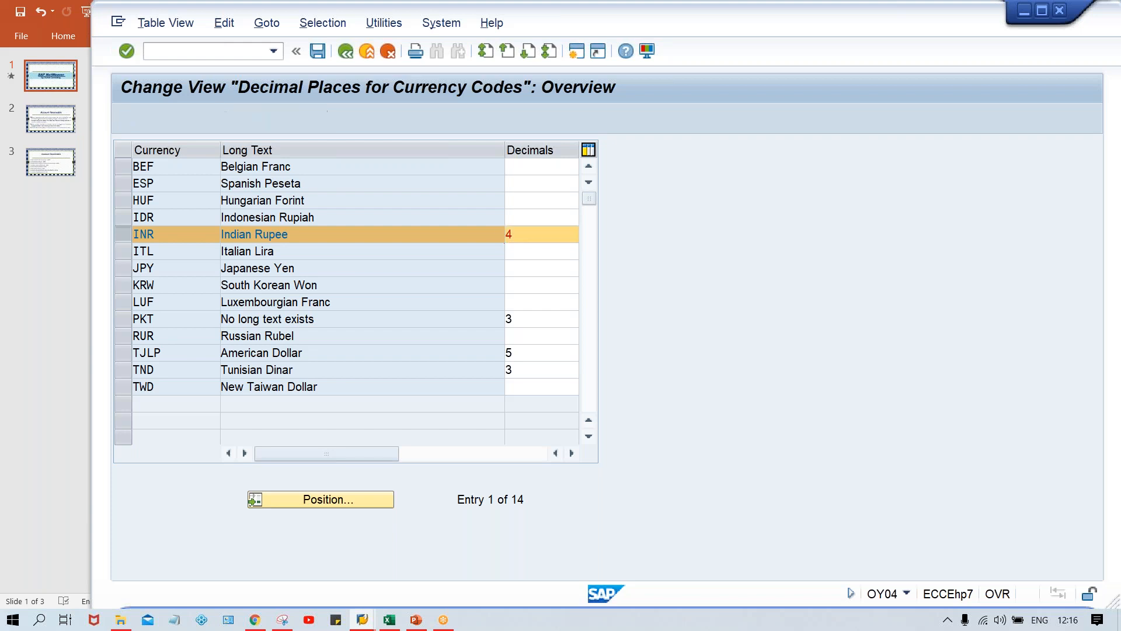
key("Return")
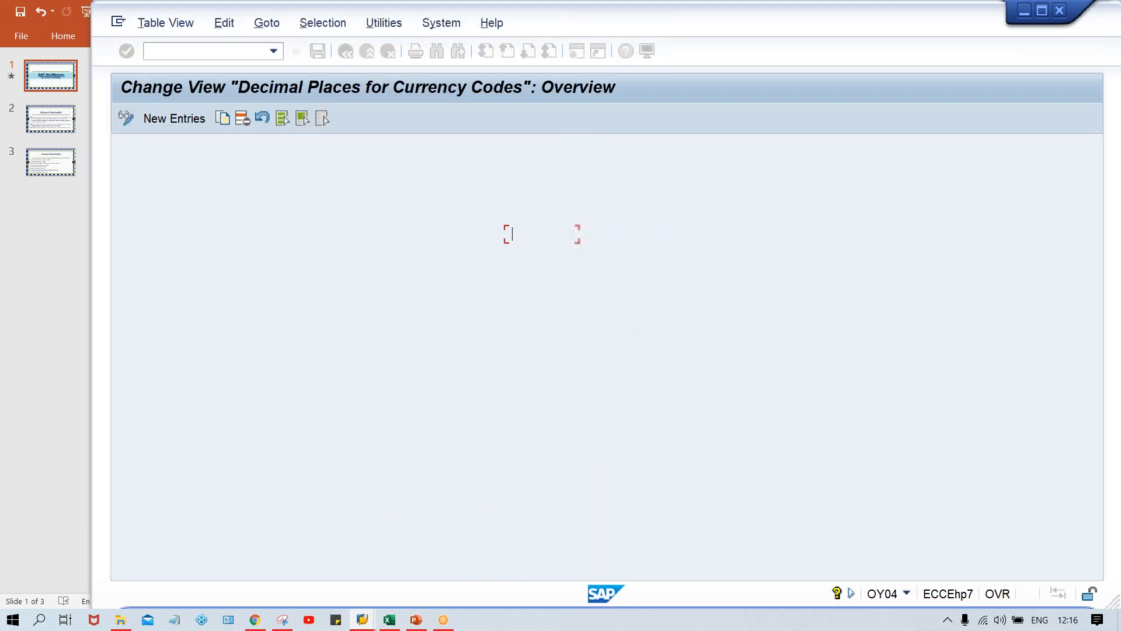
Step: Switch to the customer invoice session and restart transaction FB70 with /nfb70, discarding the open invoice
key("alt+Tab")
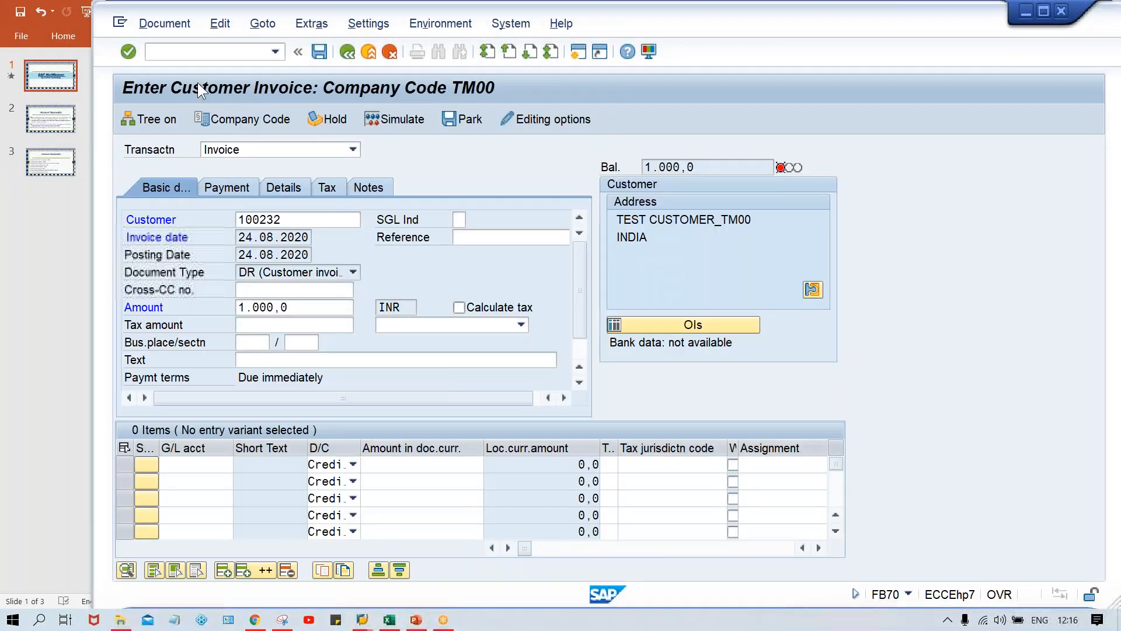
type("/n")
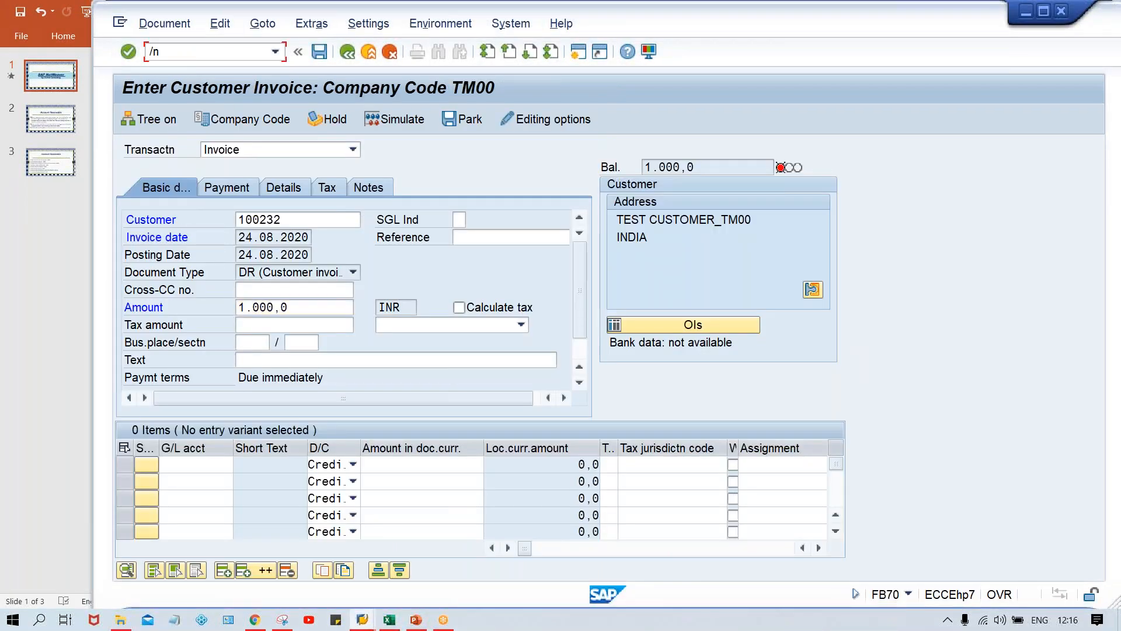
type("fb70")
key("Return")
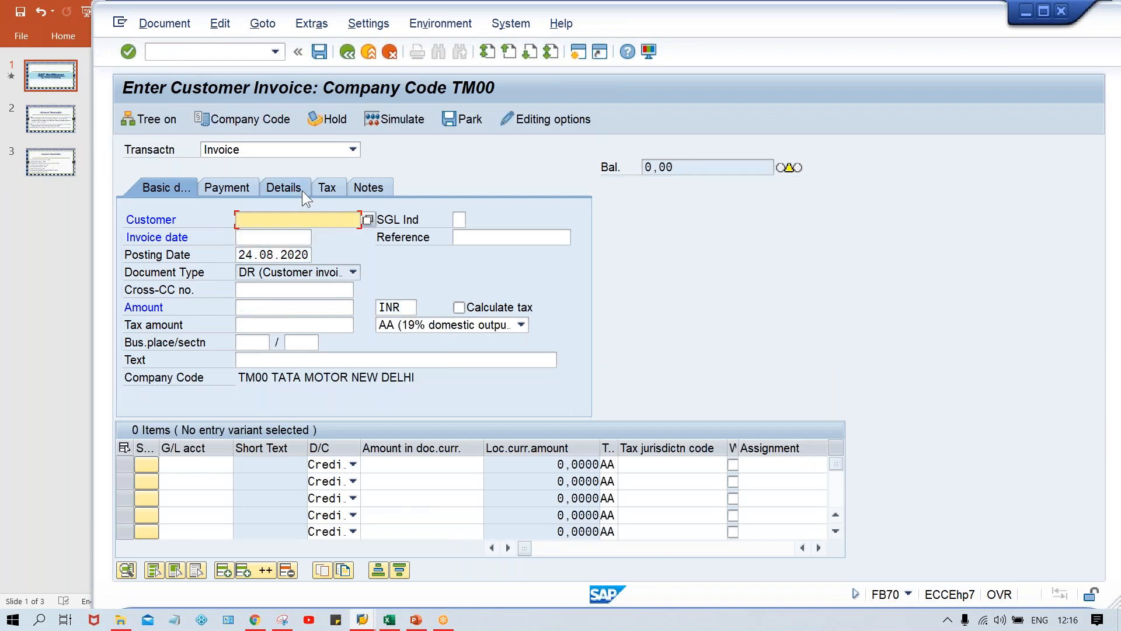
Step: Enter the customer number, invoice date 24.08.2020 and amount 1000 in the blank invoice and validate the entries
key("Down")
key("Return")
key("Tab")
key("Tab")
key("Down")
key("Return")
key("Tab")
key("Tab")
key("Tab")
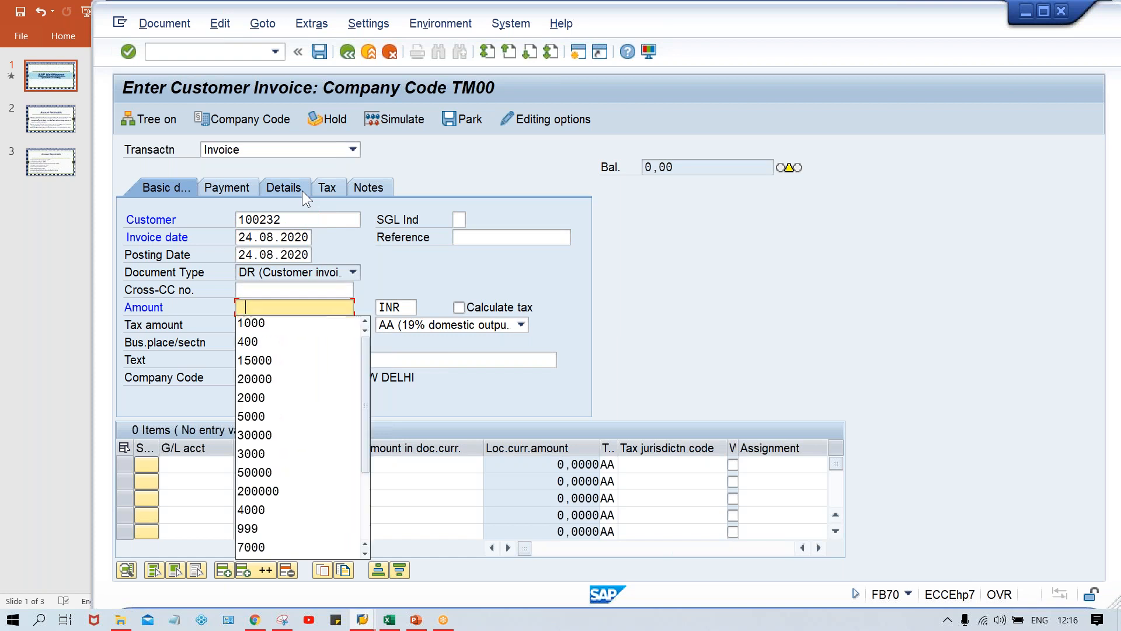
key("Down")
key("Return")
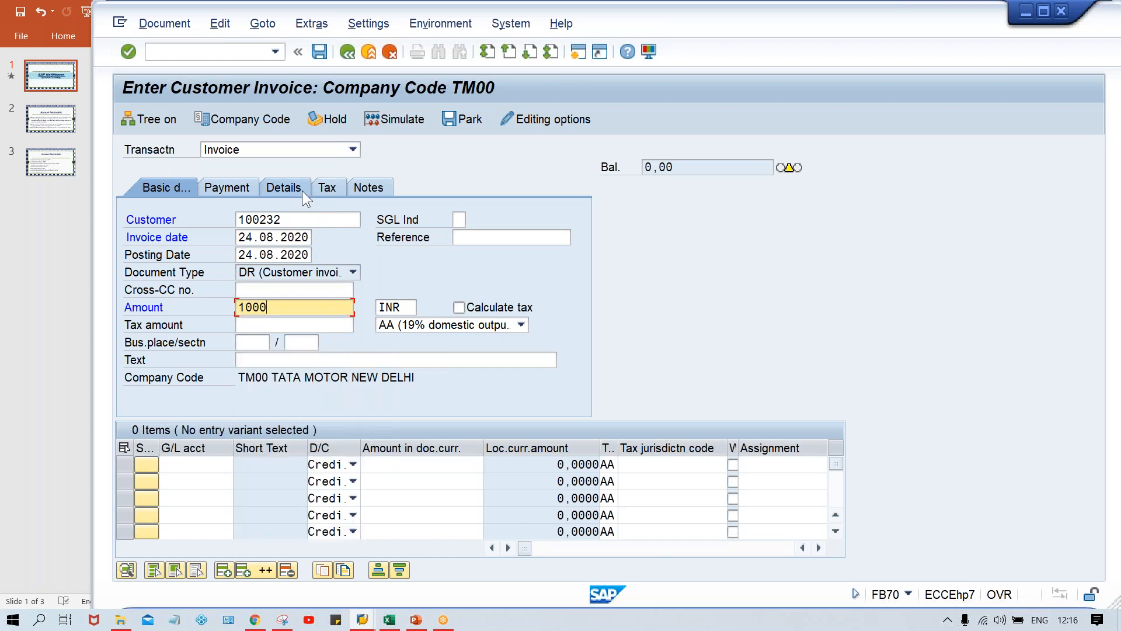
key("Return")
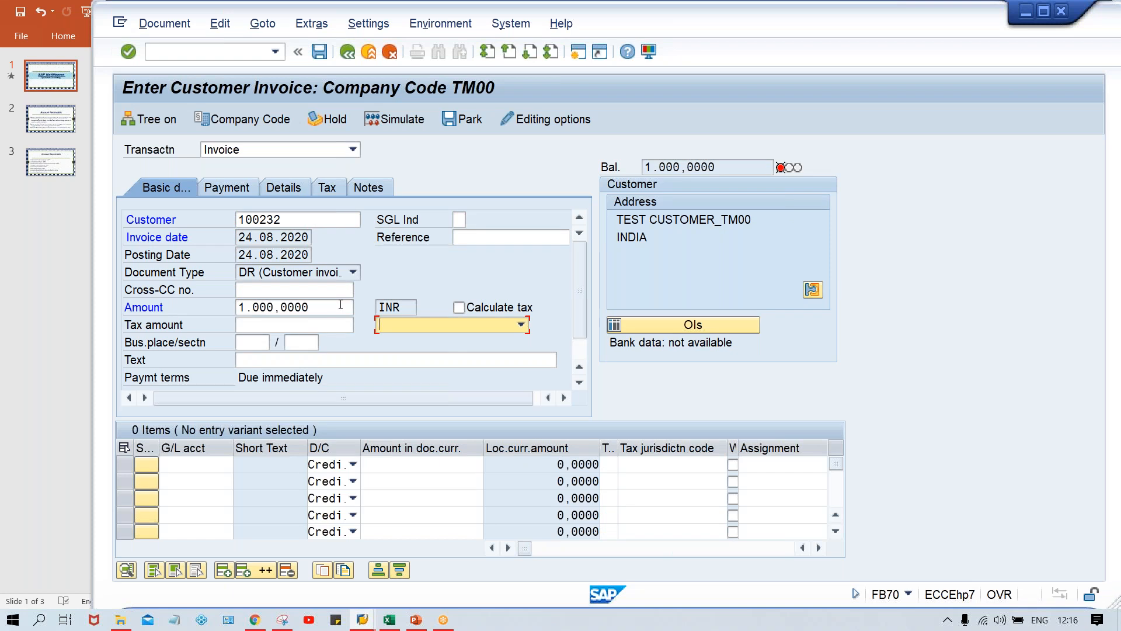
Step: Return to the currency decimal places view, delete the Indian Rupee (INR) entry and save the table
key("alt+Tab")
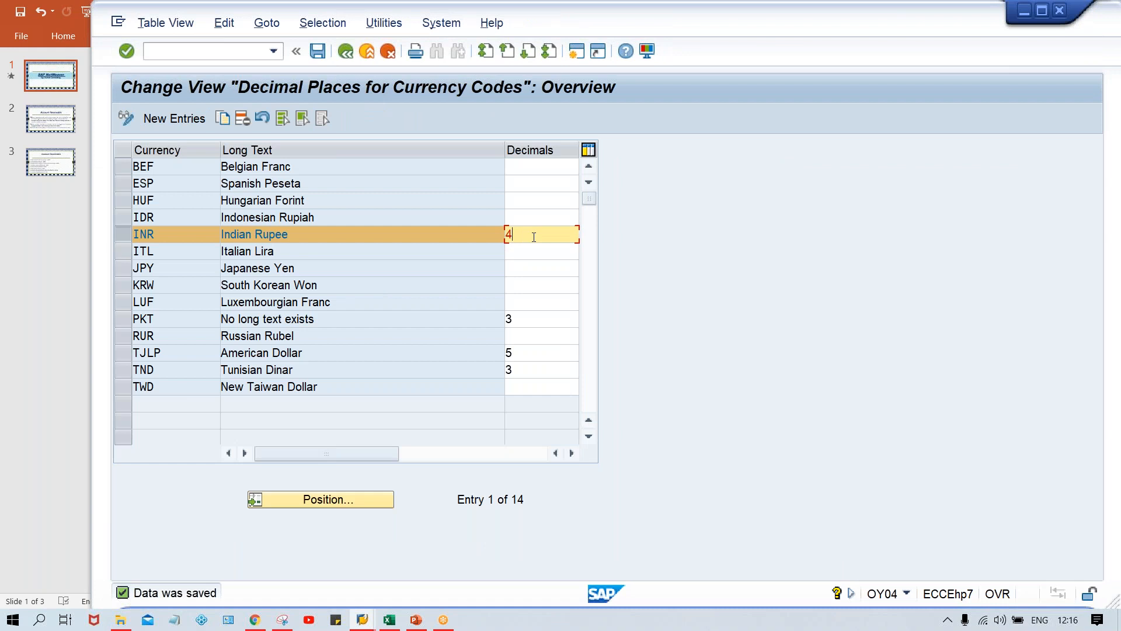
left_click(243, 121)
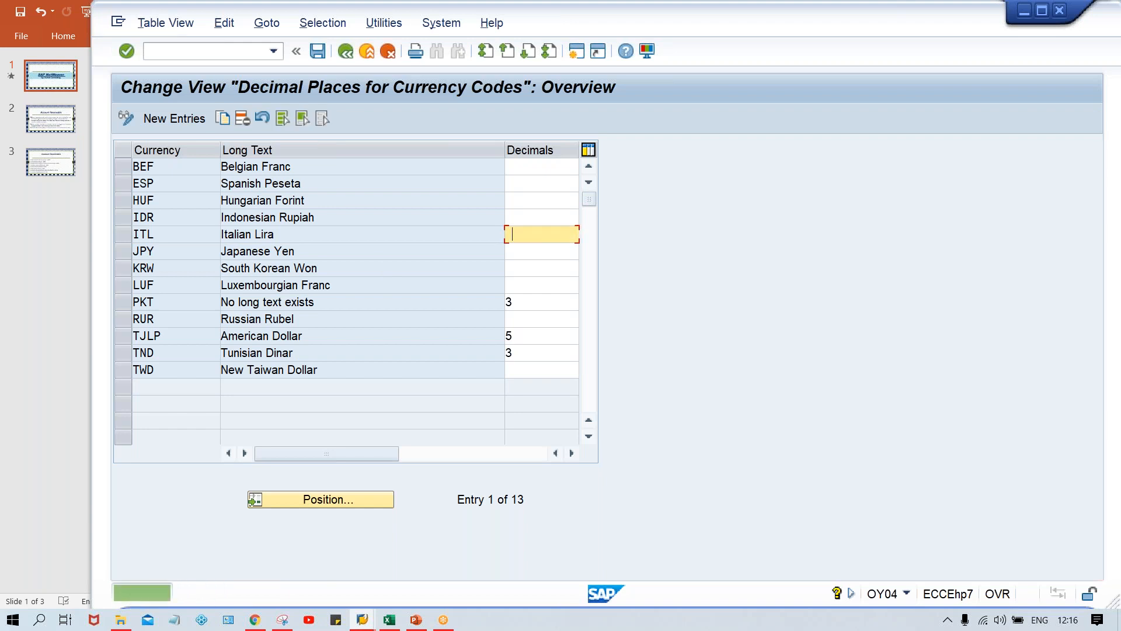
Step: Switch to the customer invoice session and restart FB70 with /nfb70 to get a blank invoice
left_click(362, 619)
left_click(464, 577)
left_click(184, 51)
type("/nfb70")
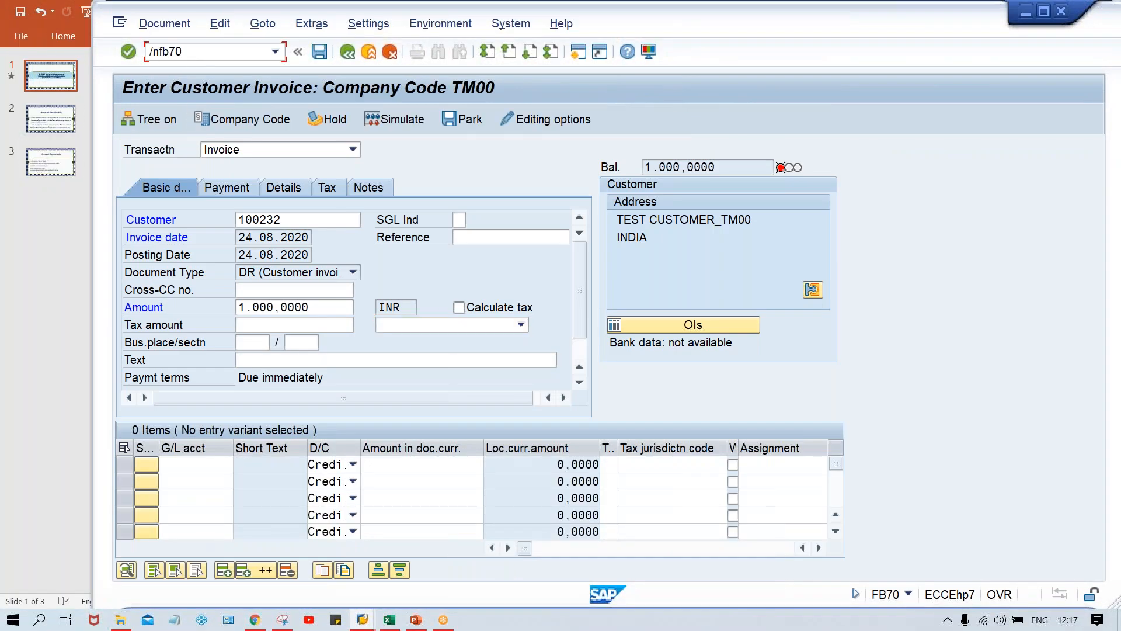
key("Return")
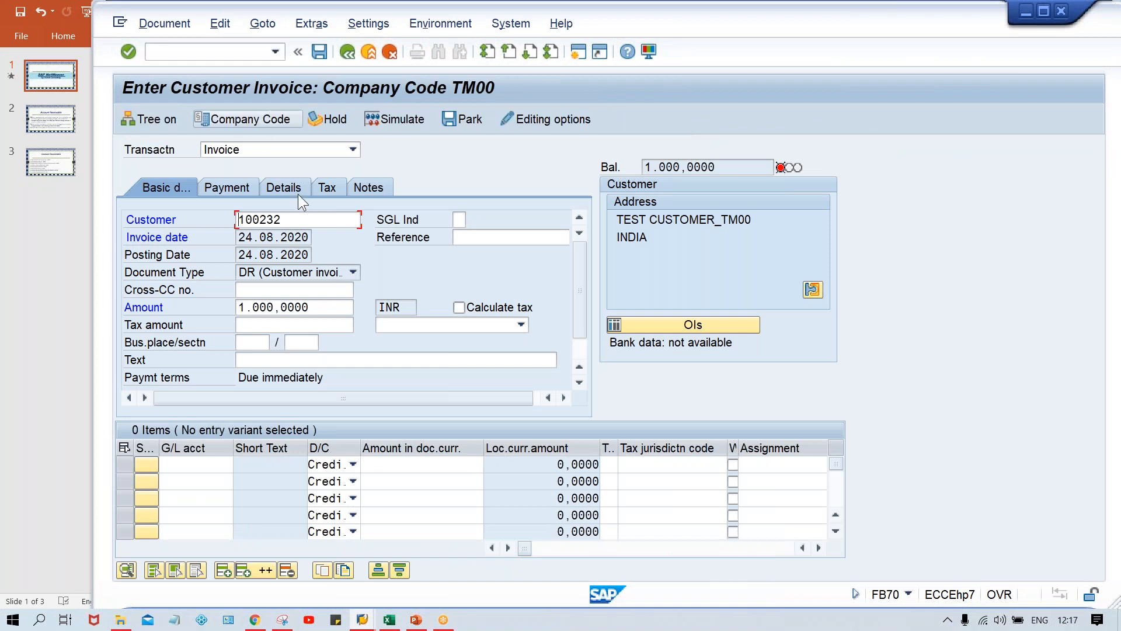
Step: Fill in the customer number, invoice date 24.08.2020 and amount 1000 in INR, and validate the invoice header
key("space")
key("Down")
key("Tab")
key("Tab")
key("space")
key("Down")
key("Return")
key("Tab")
key("Tab")
key("Tab")
key("Tab")
key("space")
key("Down")
key("Return")
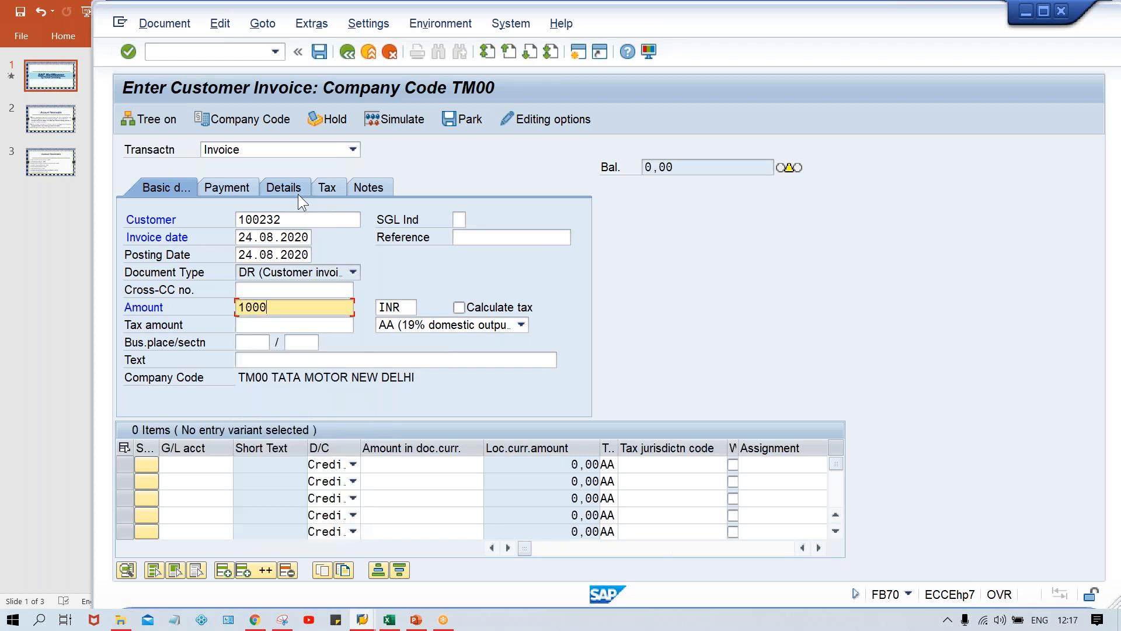
key("Return")
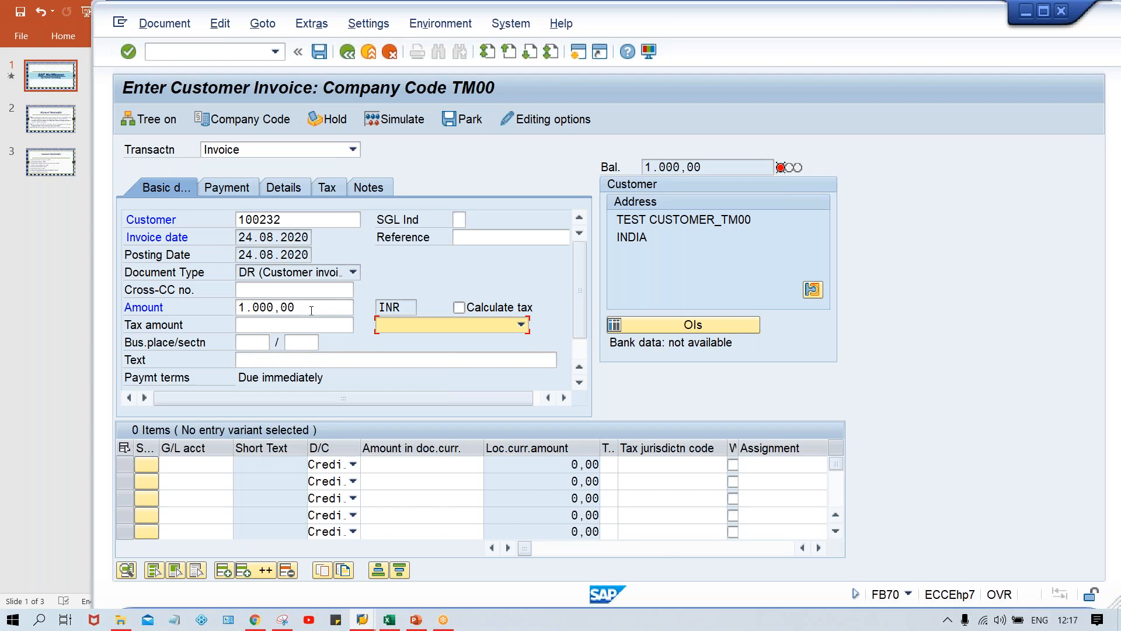
left_click(311, 306)
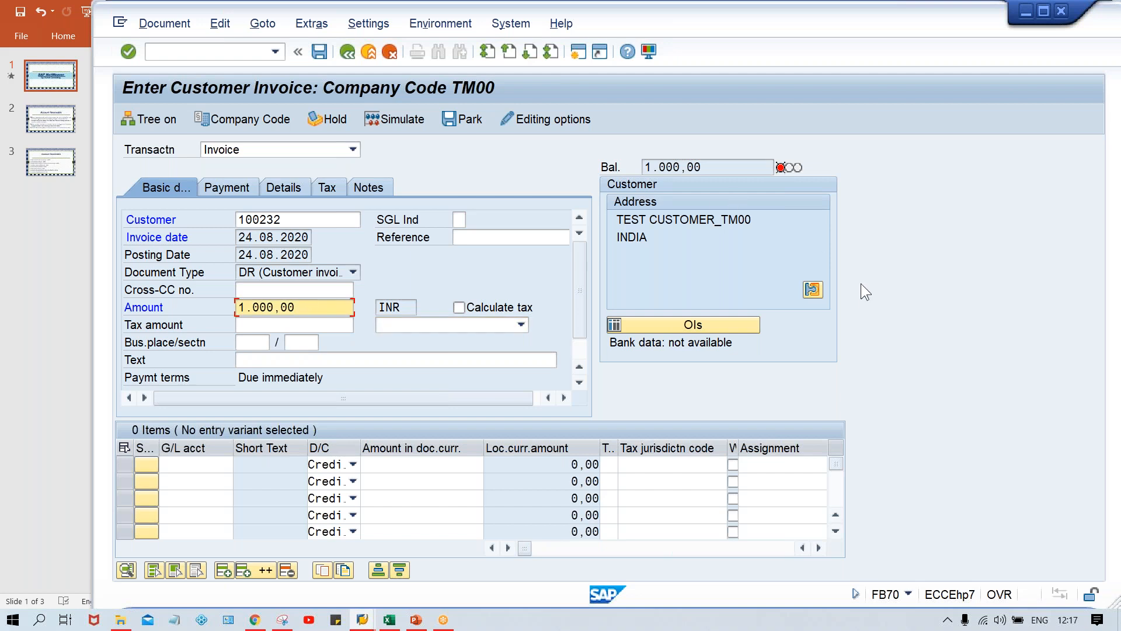
key("Return")
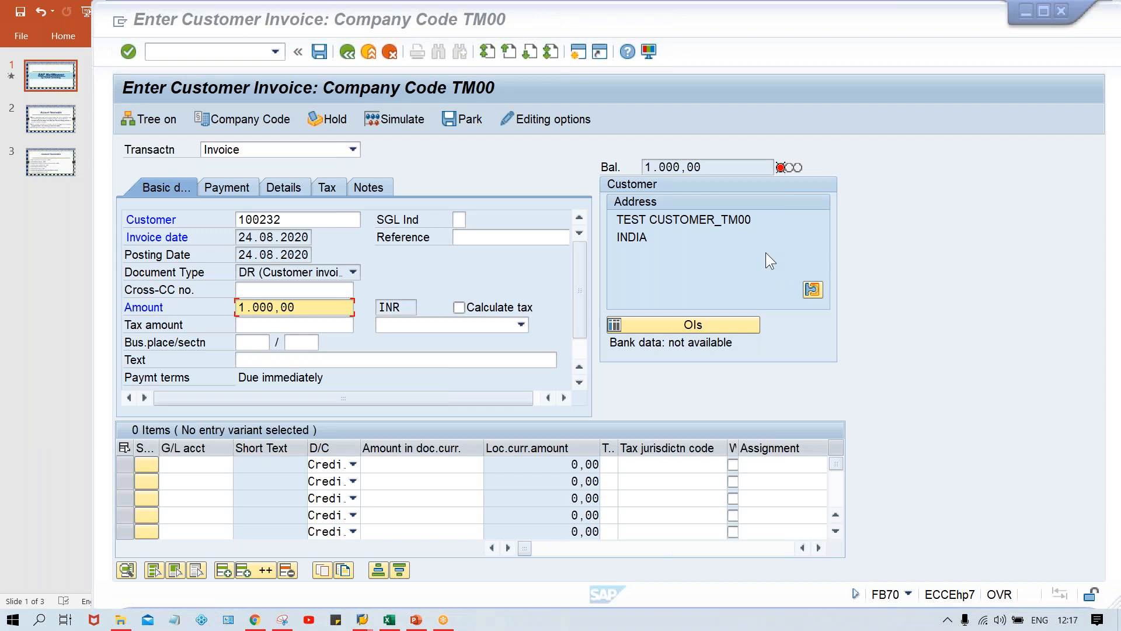